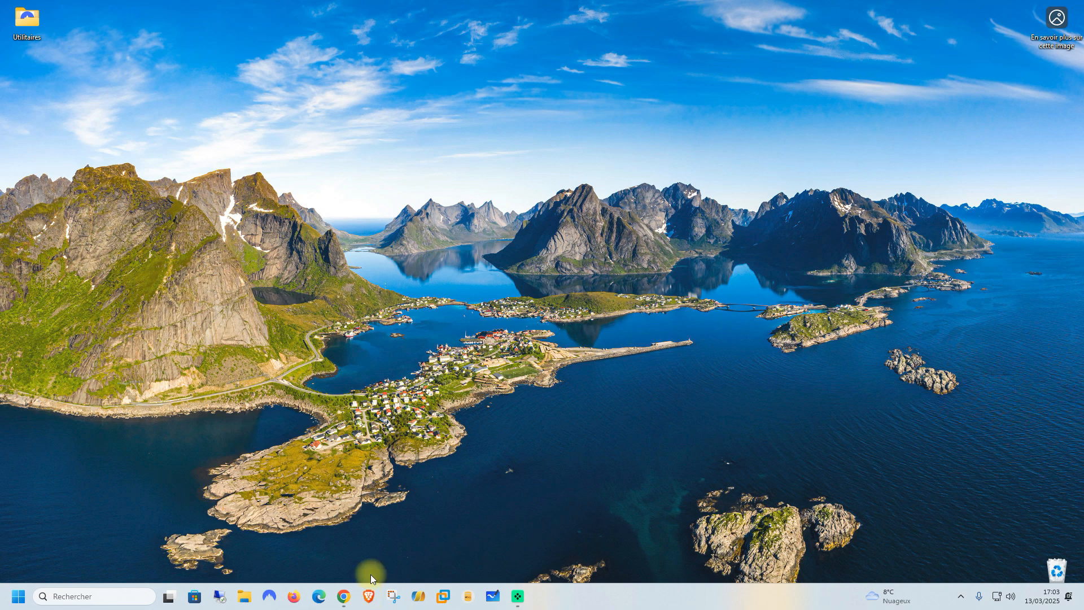
- Browse from the Labtainers home page to the Virtual Machine images page, review the download information, and close the browser
{"action": "left_click", "coordinate": [367, 597]}
{"action": "left_click", "coordinate": [499, 18]}
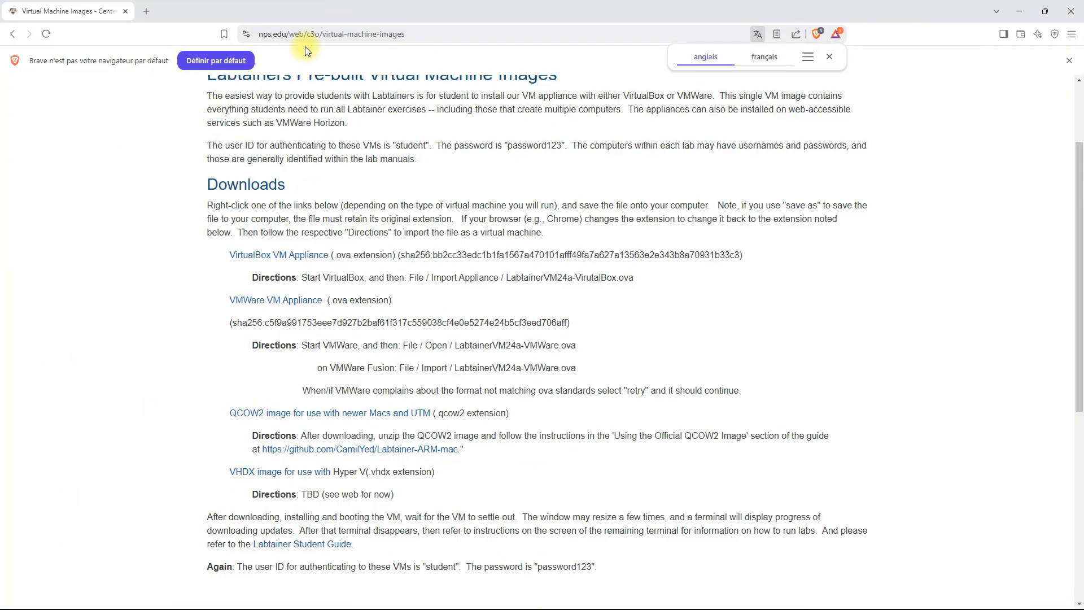
{"action": "scroll", "coordinate": [273, 131], "scroll_direction": "up", "scroll_amount": 3}
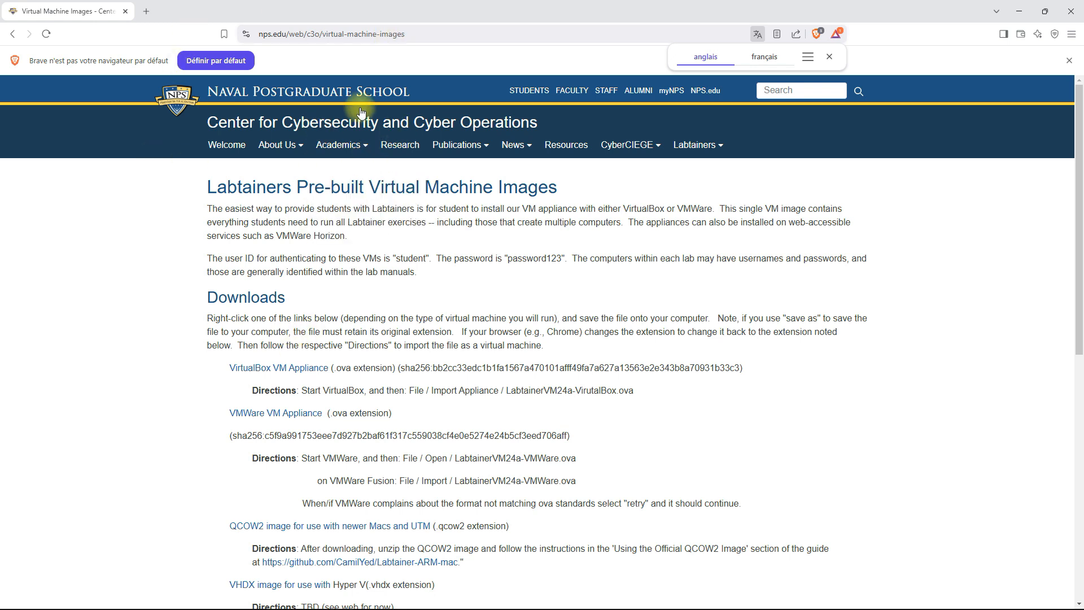
{"action": "mouse_move", "coordinate": [697, 145]}
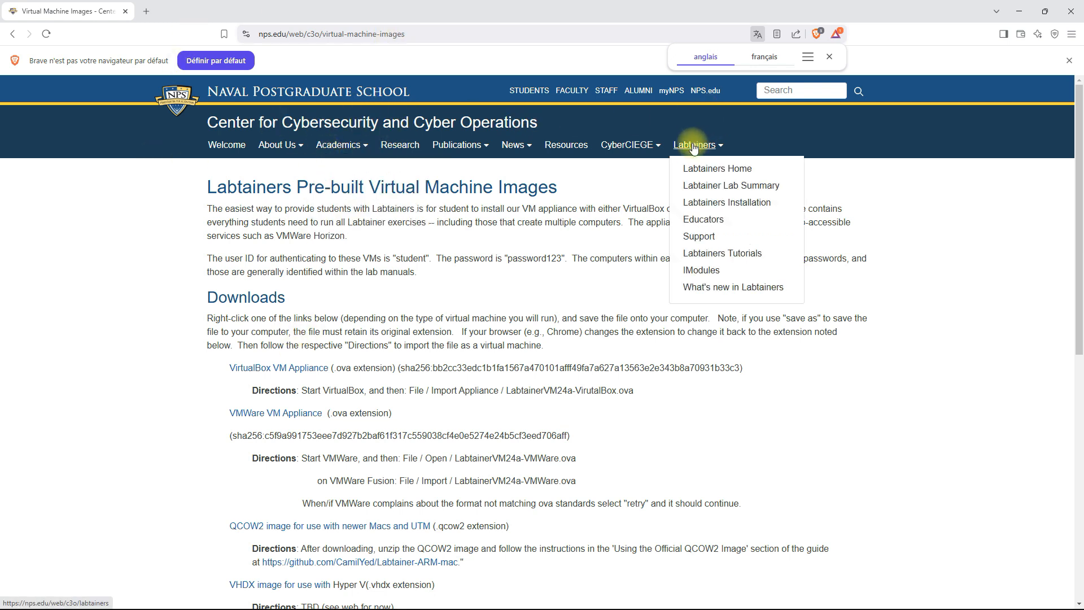
{"action": "left_click", "coordinate": [697, 169]}
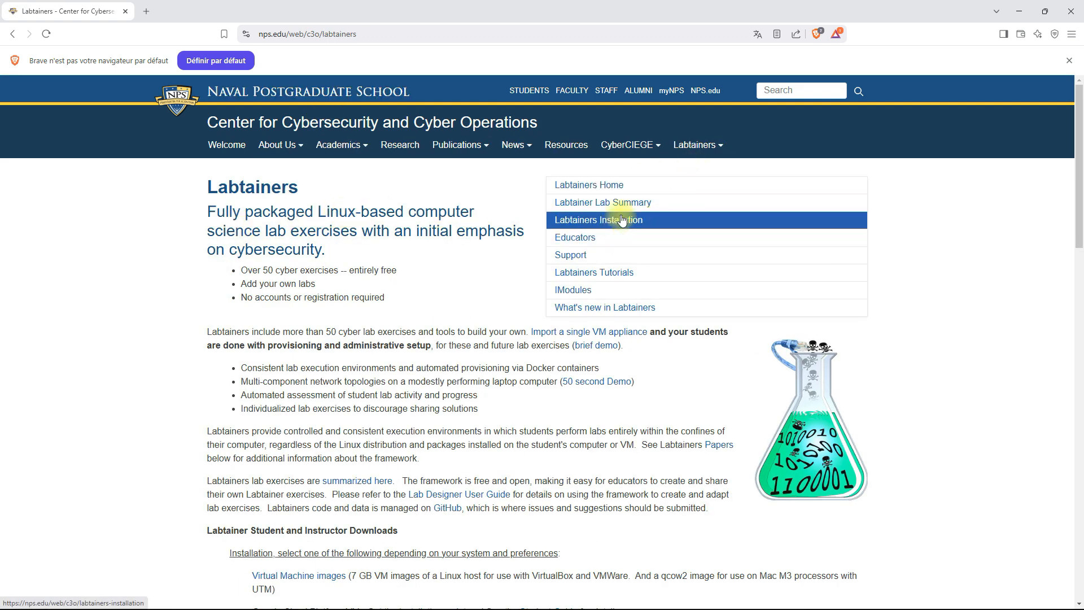
{"action": "scroll", "coordinate": [435, 324], "scroll_direction": "down", "scroll_amount": 4}
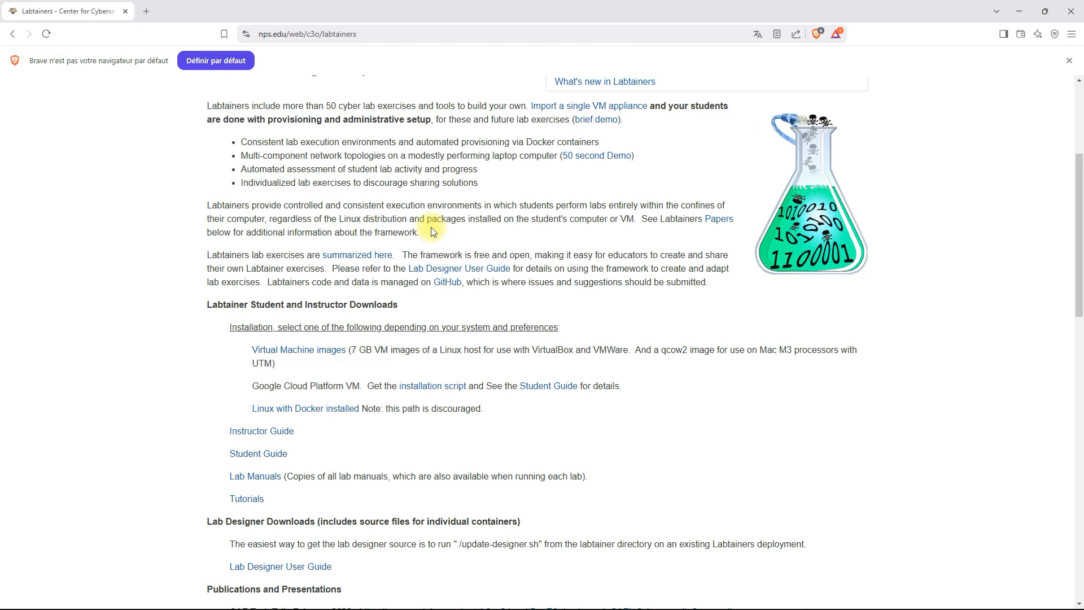
{"action": "left_click", "coordinate": [289, 356]}
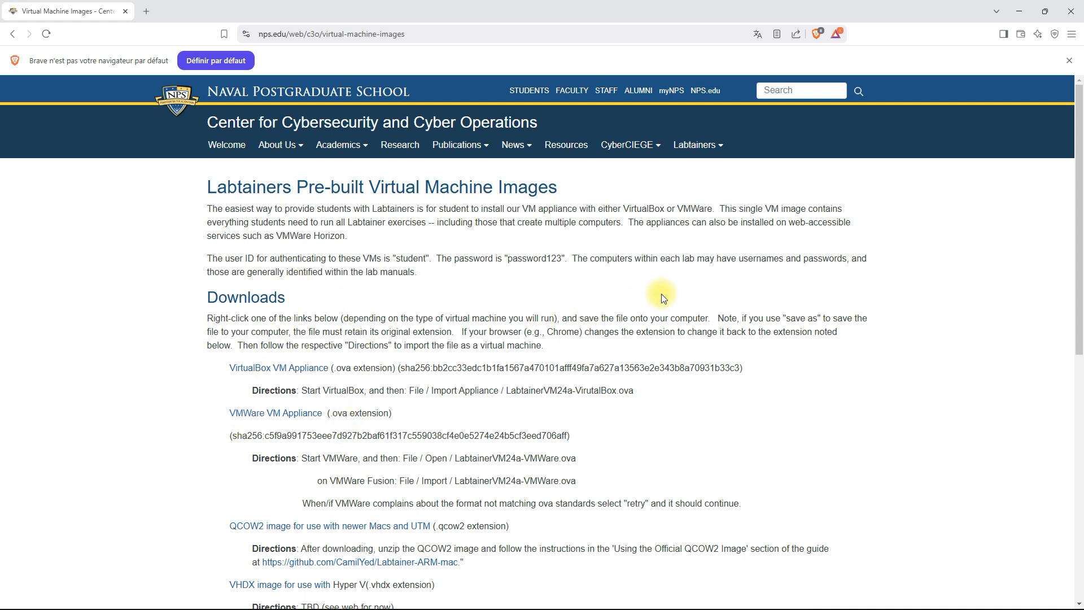
{"action": "left_click", "coordinate": [1071, 12]}
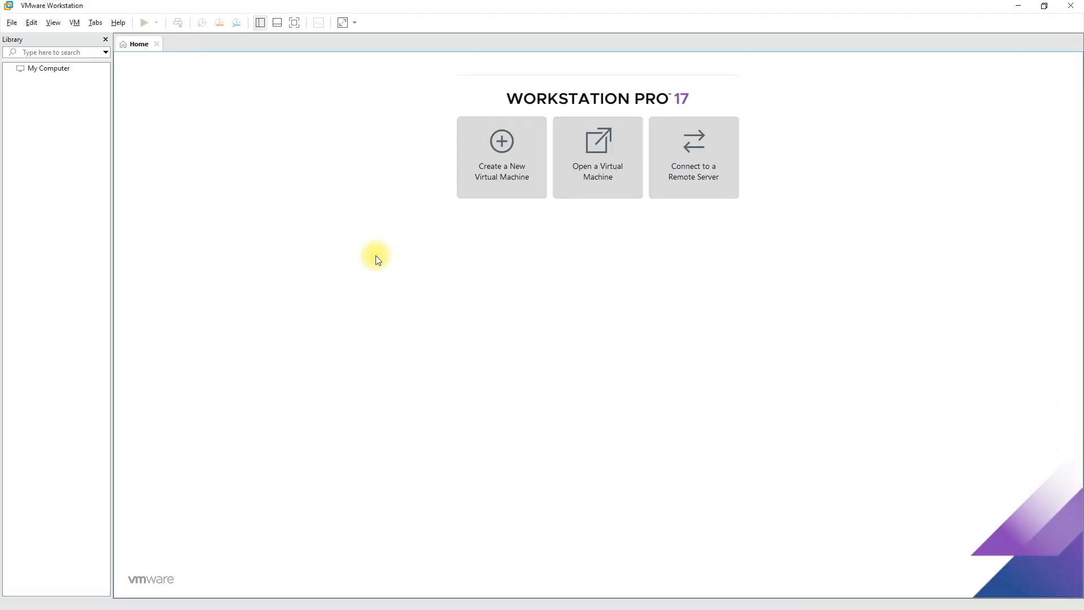
- Import LabtainerVM24a-VMWare.ova into VMware Workstation as a virtual machine named Labtainer and power it on
{"action": "left_click", "coordinate": [12, 23]}
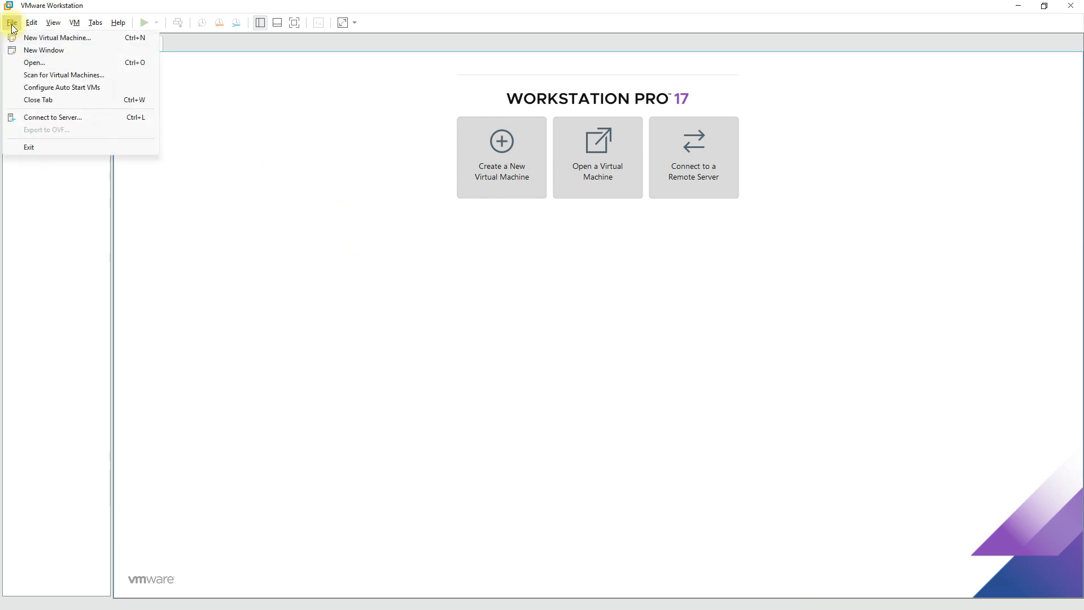
{"action": "left_click", "coordinate": [30, 62]}
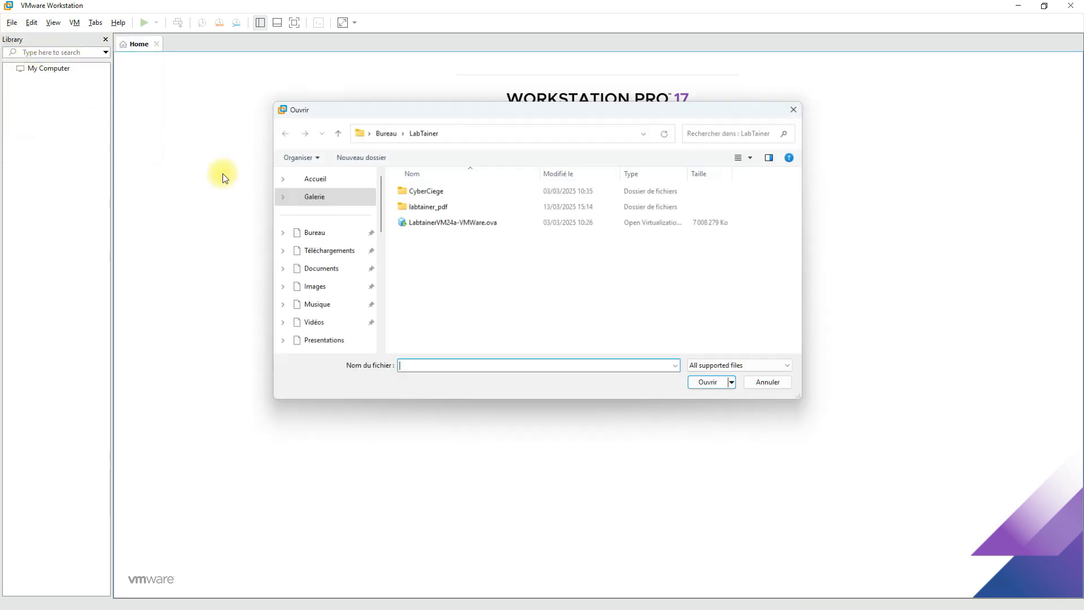
{"action": "double_click", "coordinate": [478, 222]}
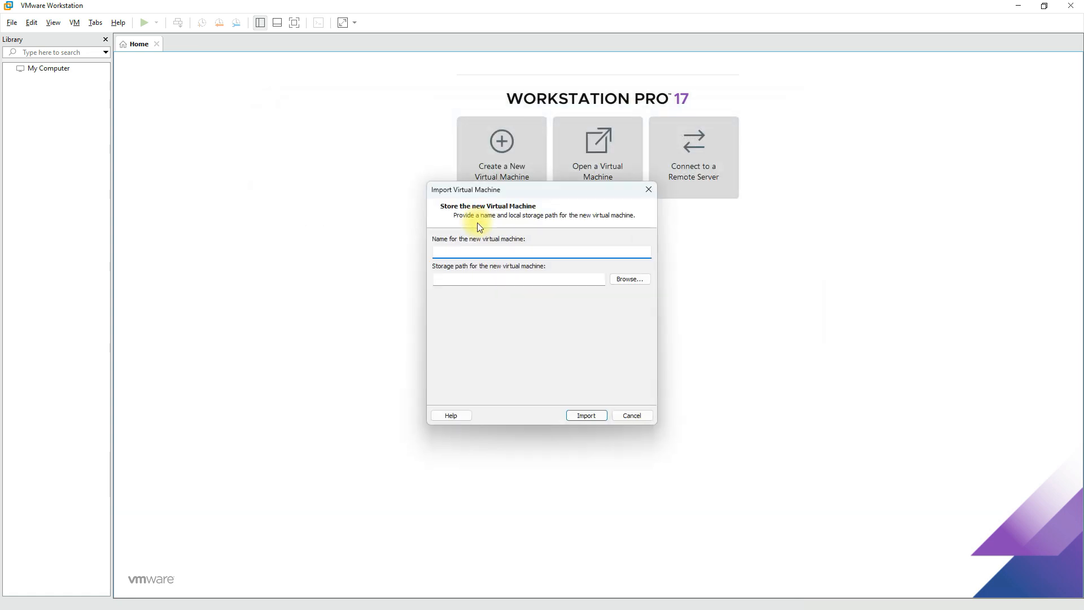
{"action": "type", "text": "Labtainer"}
{"action": "left_click", "coordinate": [597, 418]}
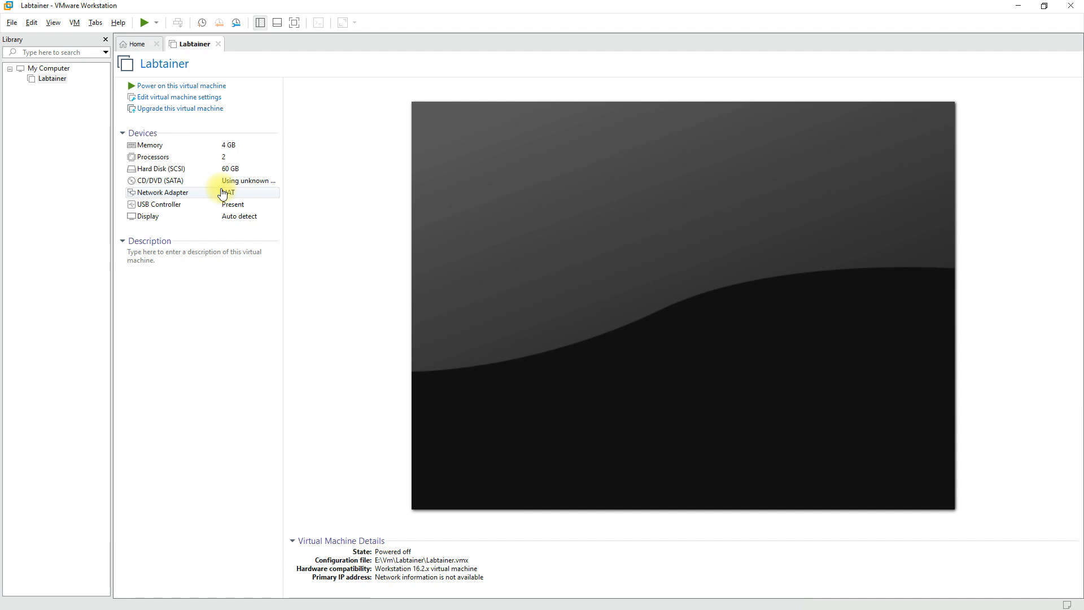
{"action": "left_click", "coordinate": [207, 86]}
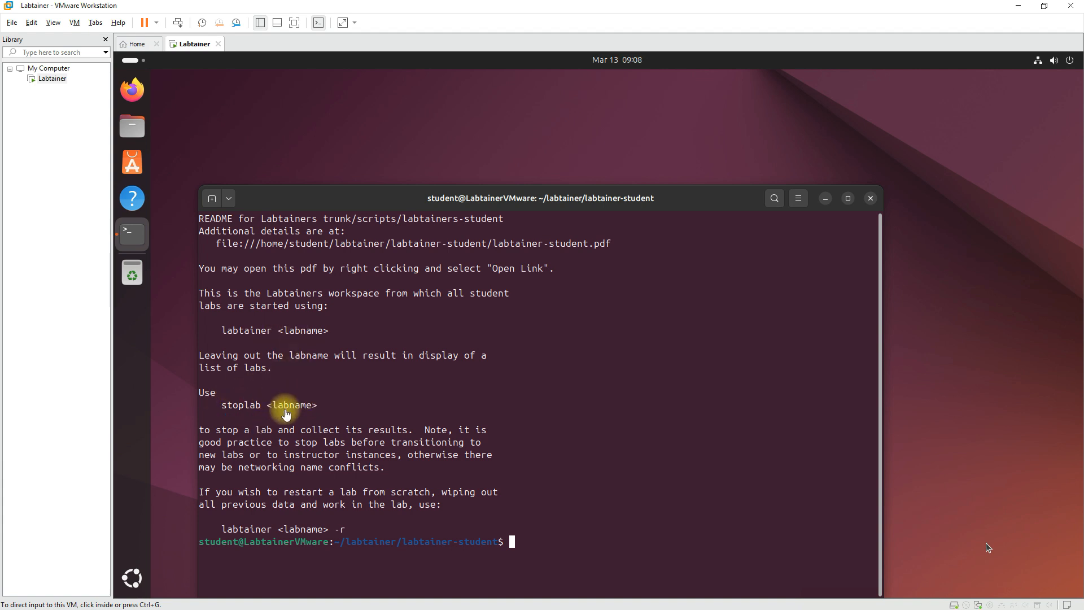
- Test the guest's keyboard layout with a single letter at the terminal prompt and erase it
{"action": "left_click", "coordinate": [556, 510]}
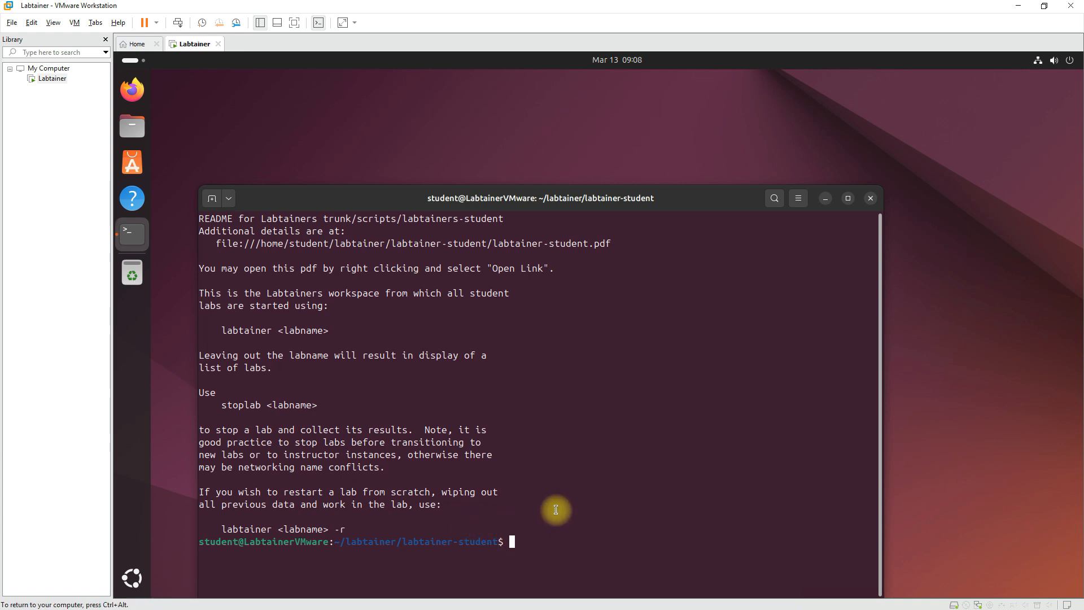
{"action": "type", "text": "q"}
{"action": "key", "text": "BackSpace"}
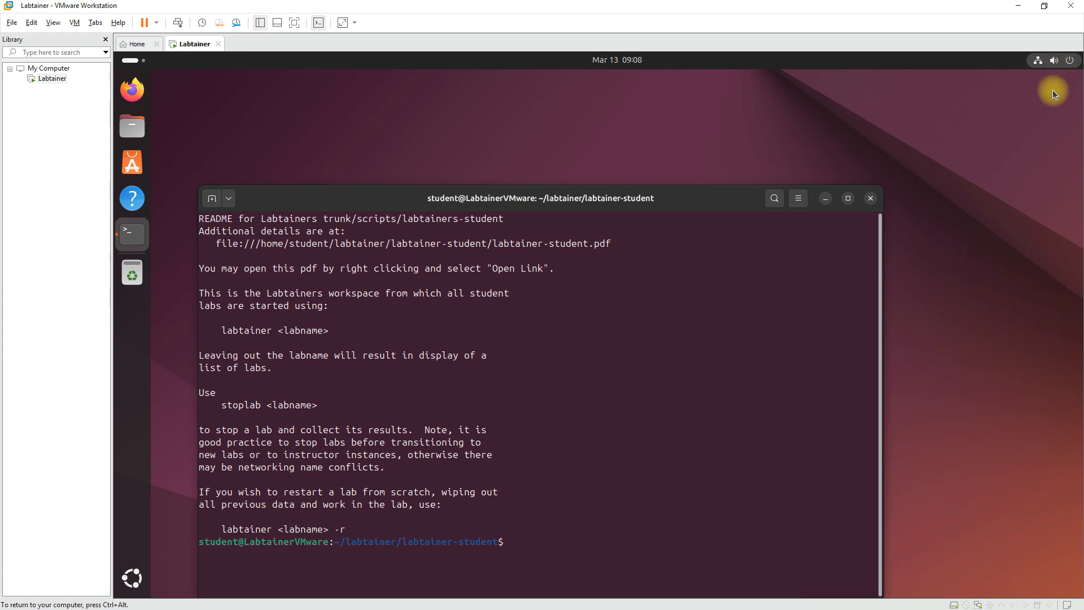
- Add the French layout as a keyboard input source in the guest's system settings
{"action": "left_click", "coordinate": [1061, 65]}
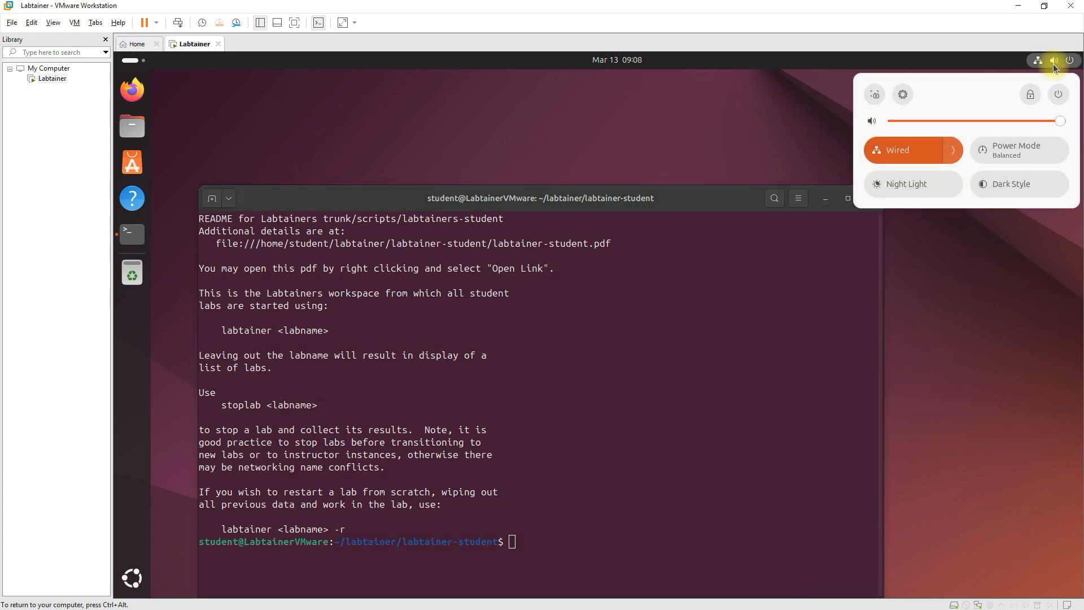
{"action": "left_click", "coordinate": [906, 98]}
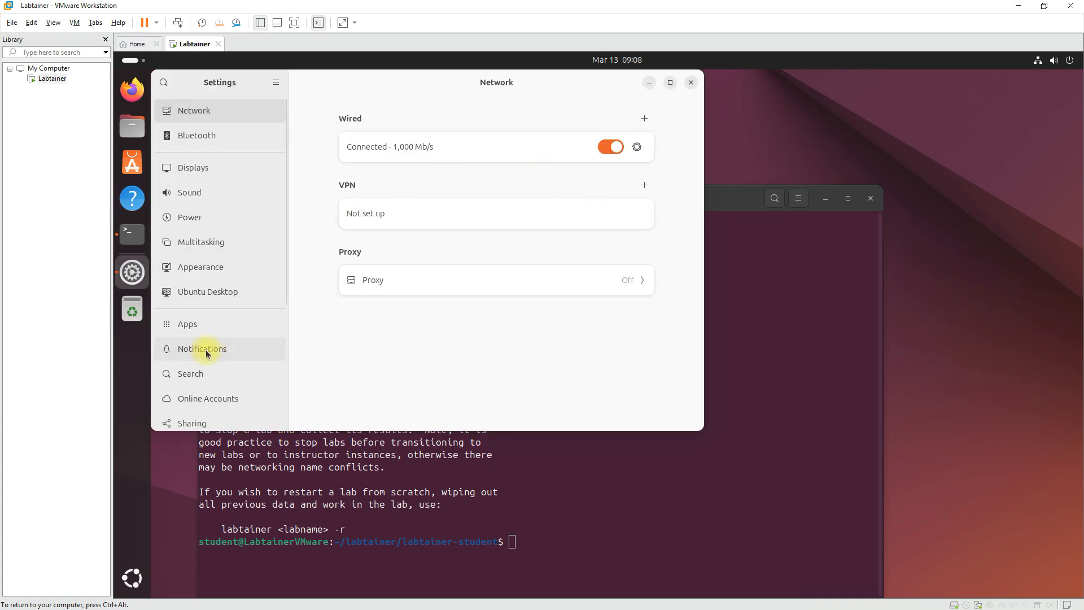
{"action": "scroll", "coordinate": [231, 324], "scroll_direction": "down", "scroll_amount": 3}
{"action": "scroll", "coordinate": [232, 323], "scroll_direction": "down", "scroll_amount": 2}
{"action": "left_click", "coordinate": [221, 283]}
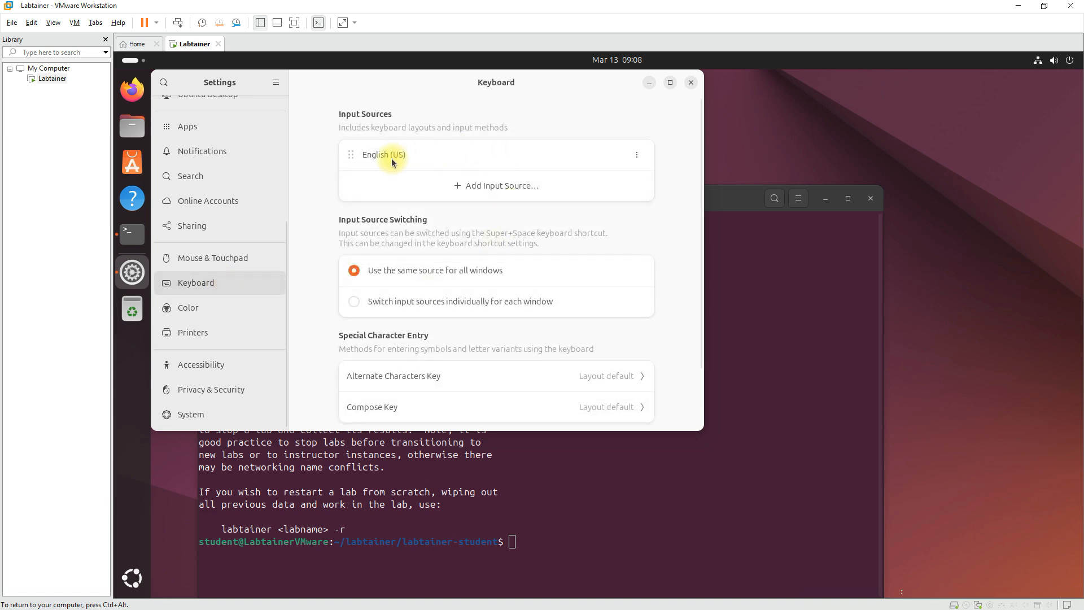
{"action": "left_click", "coordinate": [493, 186]}
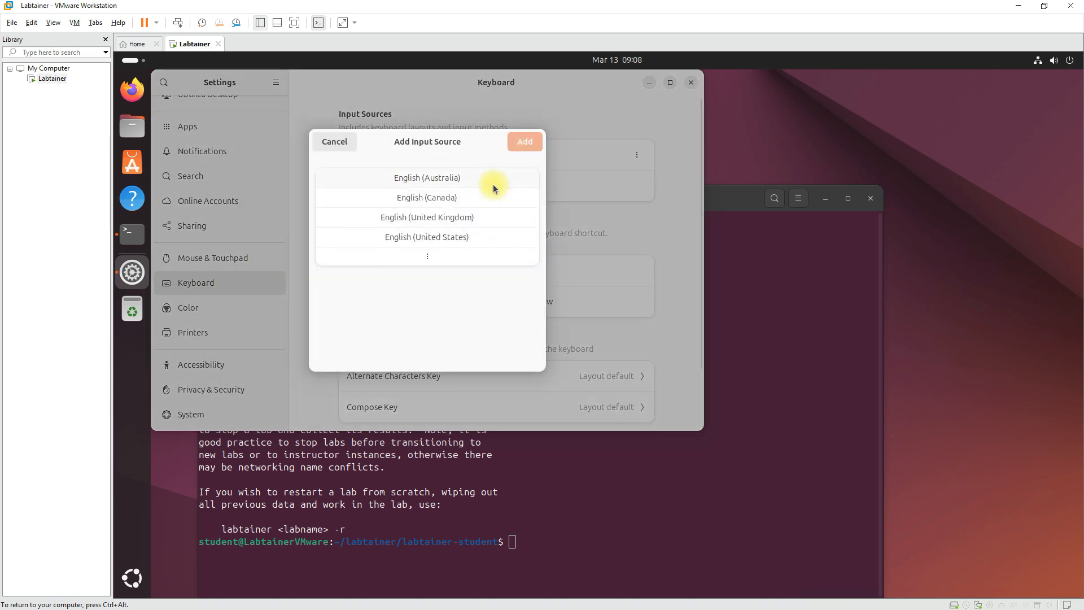
{"action": "left_click", "coordinate": [424, 256]}
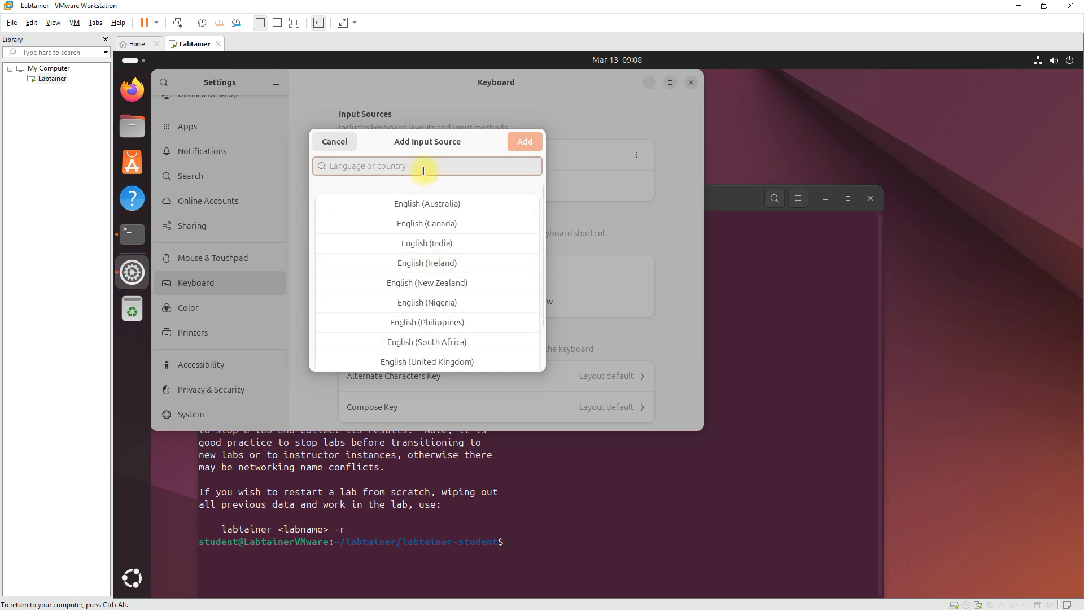
{"action": "type", "text": "fre"}
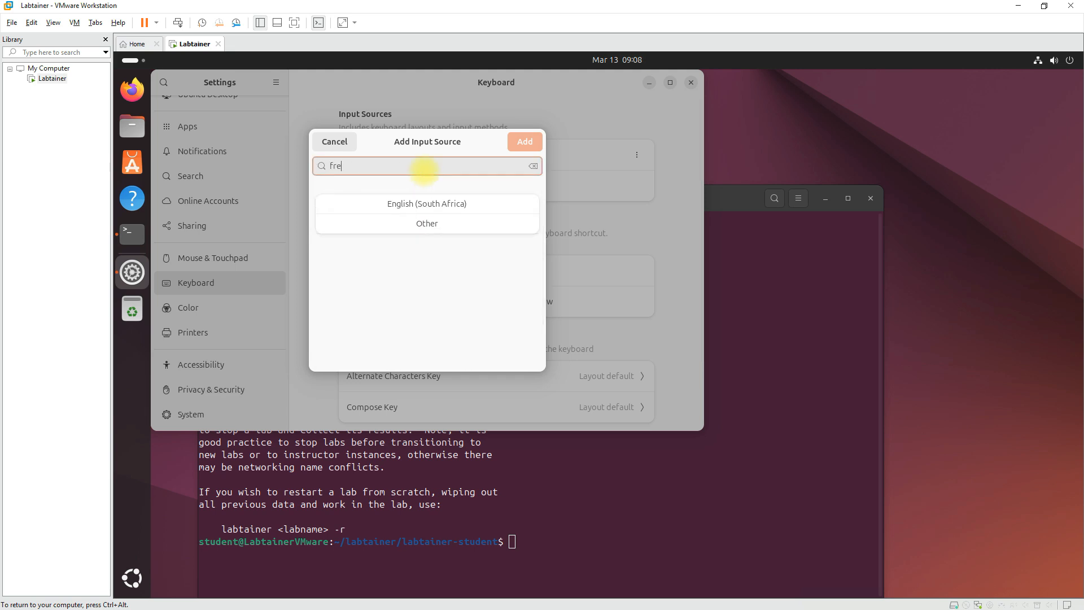
{"action": "left_click", "coordinate": [410, 205]}
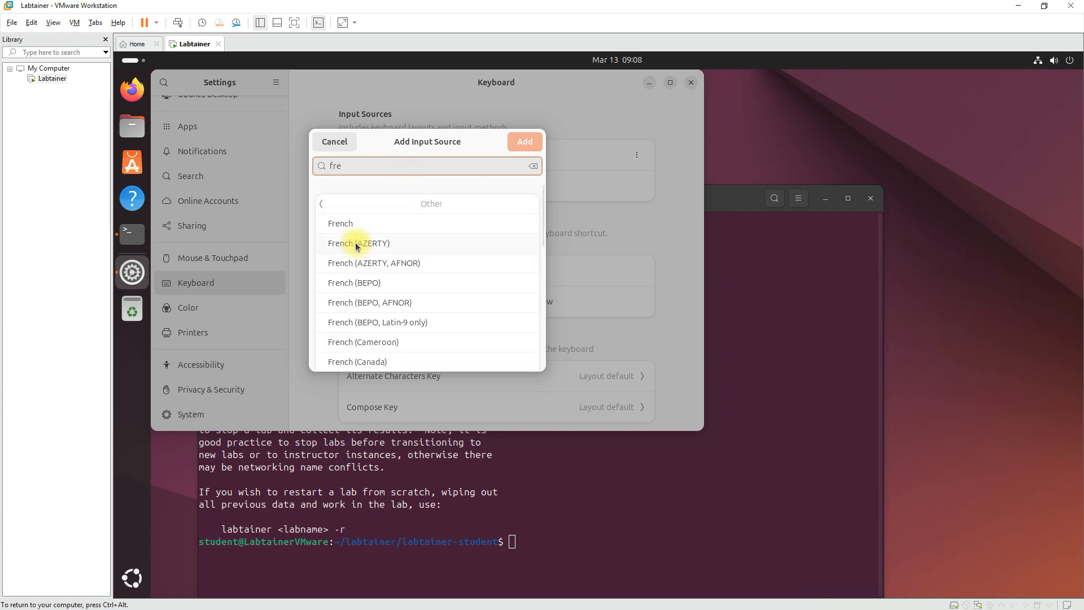
{"action": "left_click", "coordinate": [351, 226]}
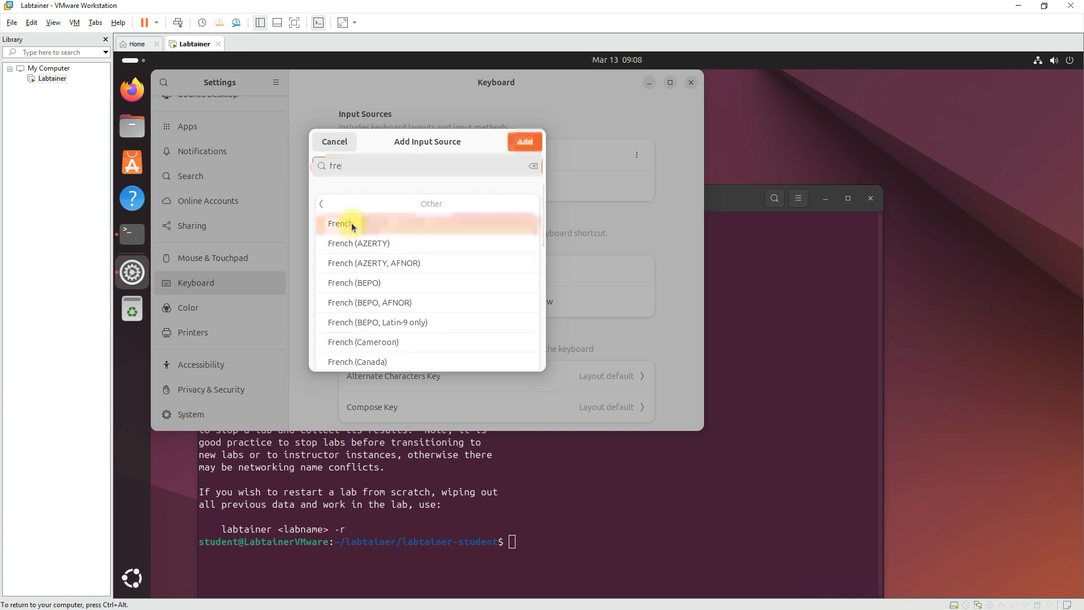
{"action": "double_click", "coordinate": [351, 226]}
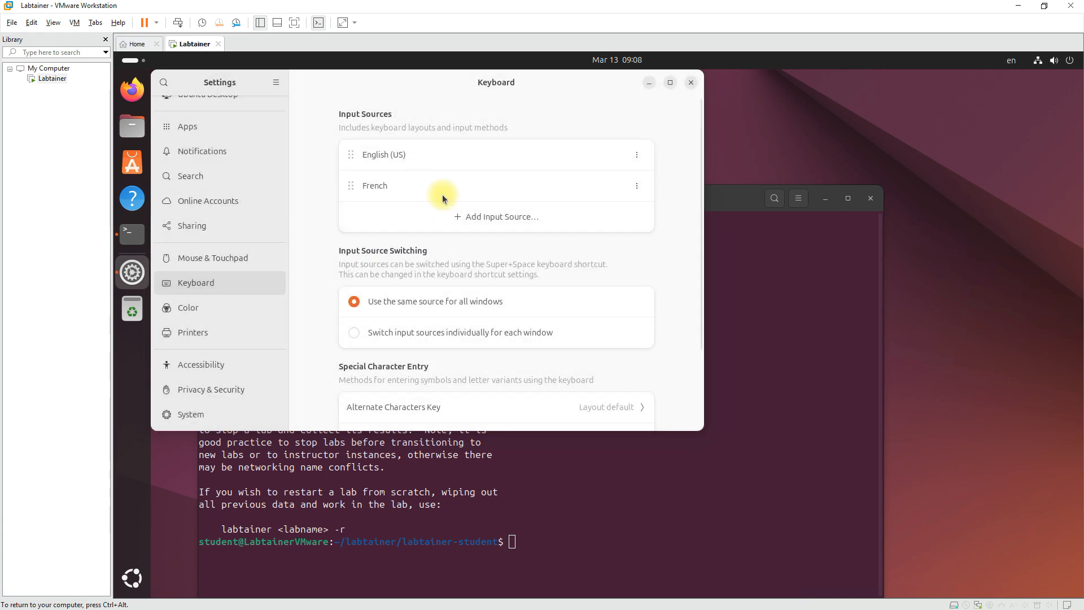
- Move French to the top of the input sources and remove English (US)
{"action": "left_click_drag", "start_coordinate": [438, 192], "coordinate": [440, 156]}
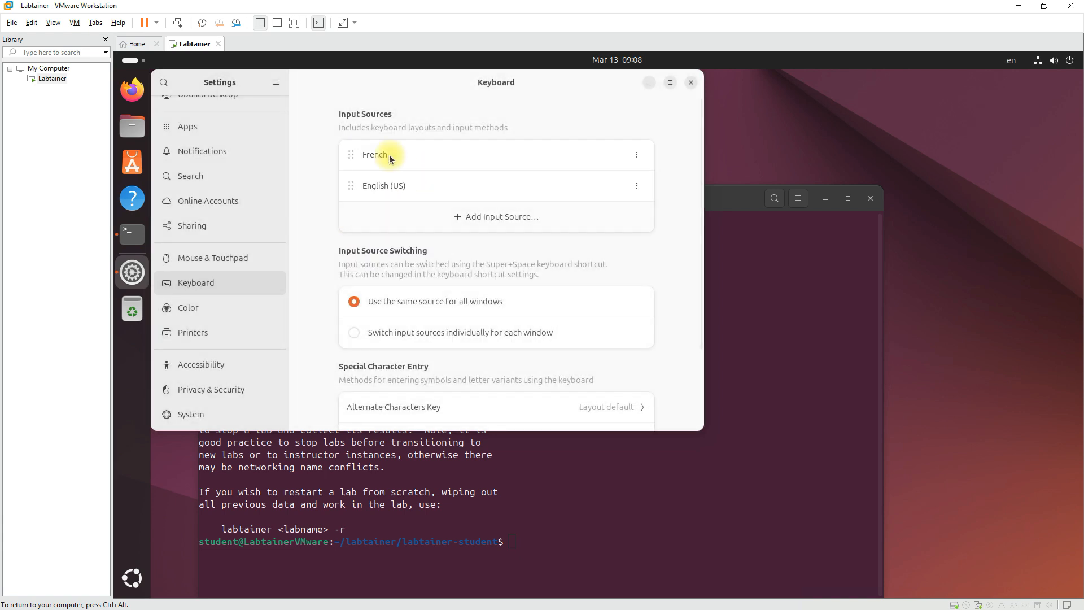
{"action": "left_click", "coordinate": [637, 186]}
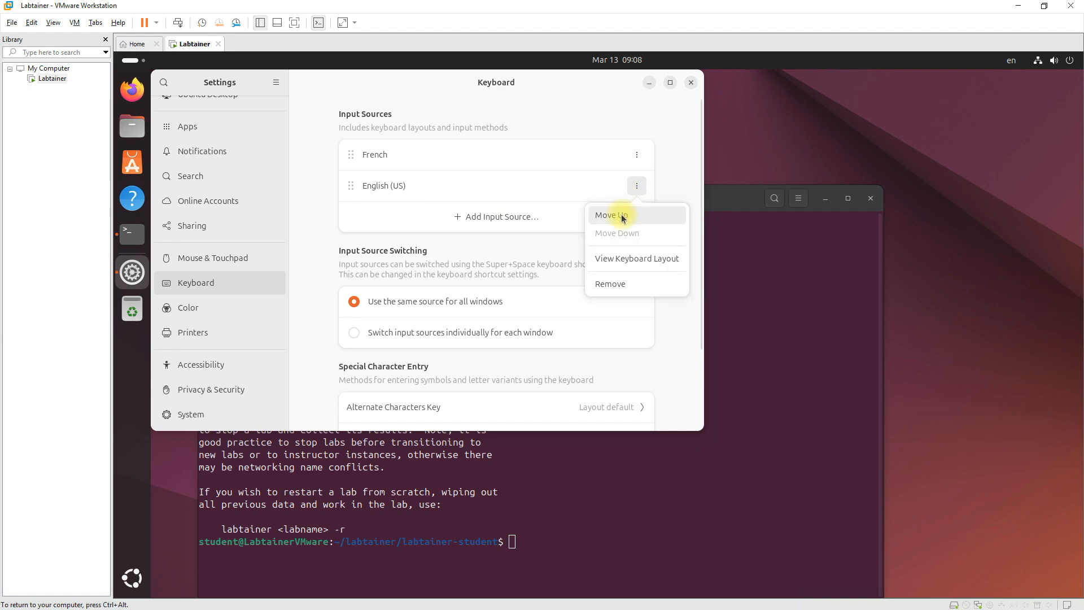
{"action": "left_click", "coordinate": [608, 285]}
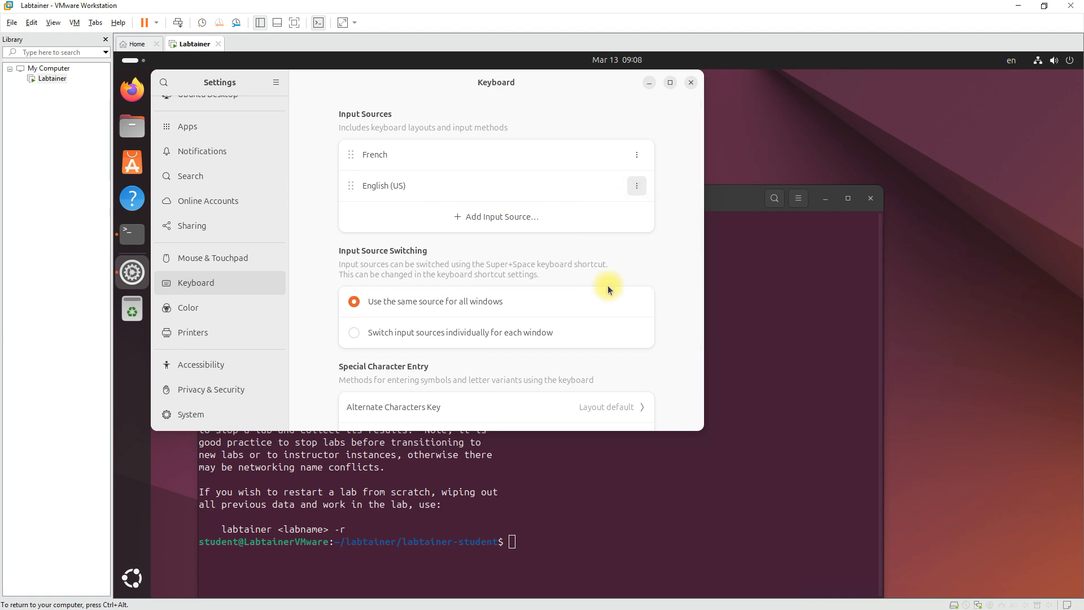
- Test the French layout at the terminal prompt, and bring the Settings window back to the front in a new position
{"action": "left_click", "coordinate": [529, 534]}
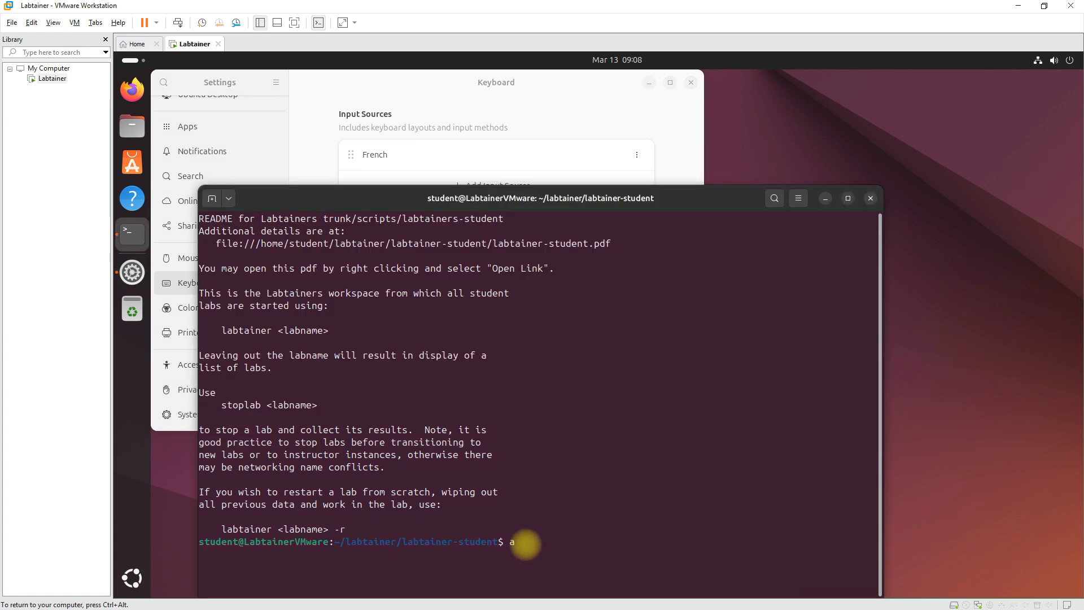
{"action": "left_click", "coordinate": [311, 160]}
{"action": "left_click_drag", "start_coordinate": [609, 76], "coordinate": [668, 90]}
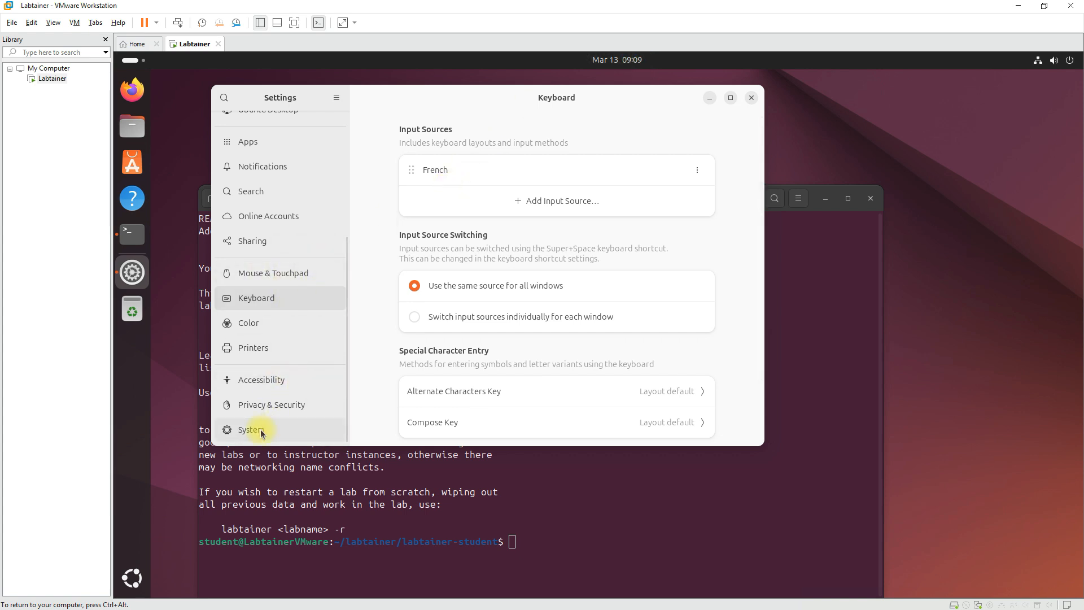
- Review the guest's system Date & Time settings and close the Settings window
{"action": "left_click", "coordinate": [243, 429]}
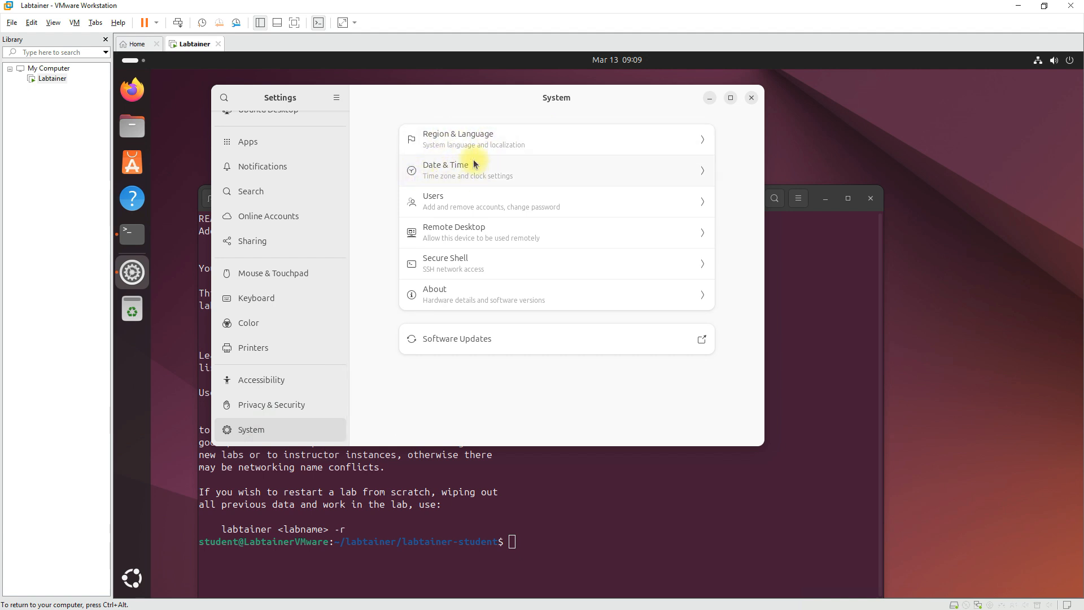
{"action": "left_click", "coordinate": [449, 177]}
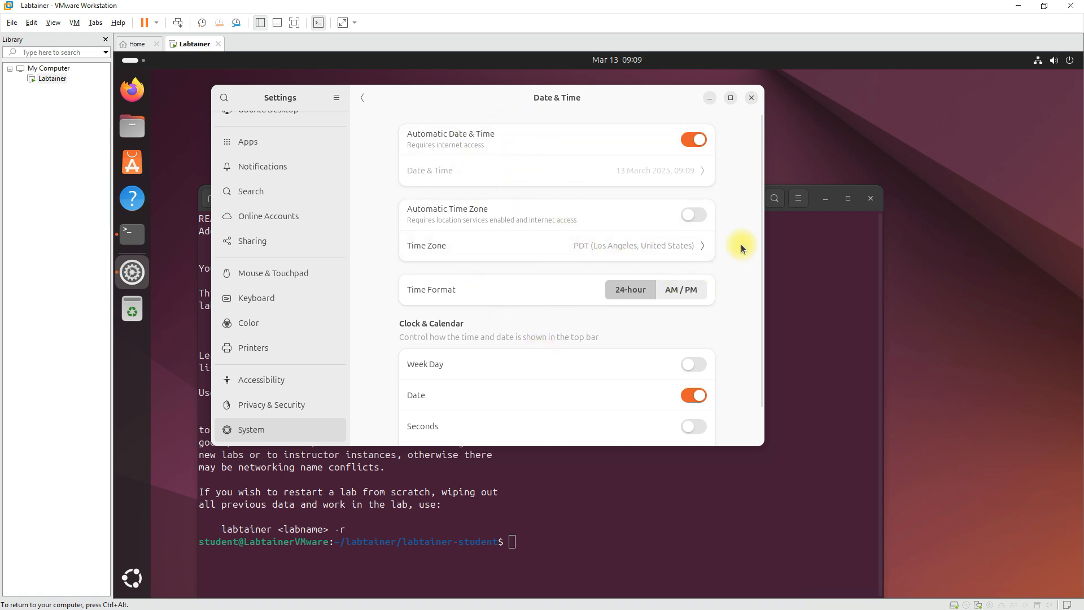
{"action": "left_click", "coordinate": [751, 98]}
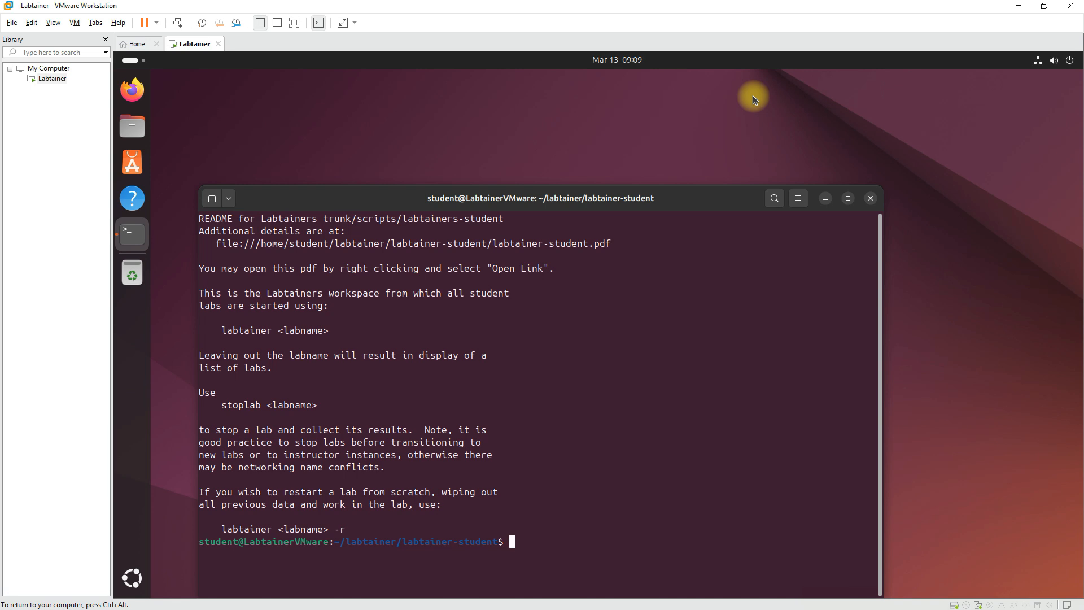
- Examine the Labtainer virtual machine's Snapshot Manager and Take Snapshot dialog, leaving both without creating a snapshot
{"action": "left_click", "coordinate": [74, 23]}
{"action": "mouse_move", "coordinate": [90, 124]}
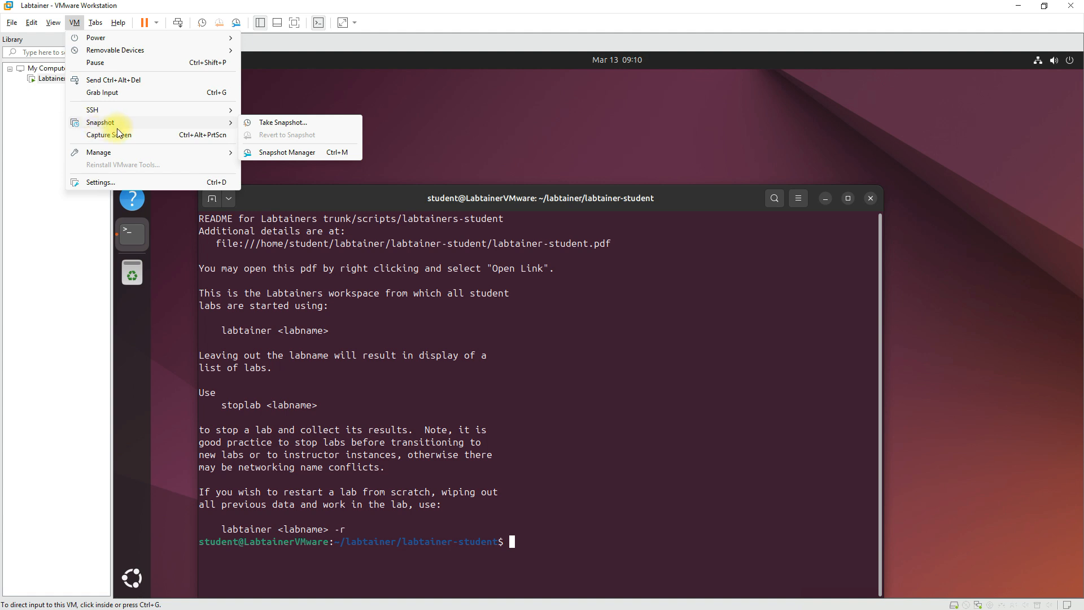
{"action": "left_click", "coordinate": [293, 153]}
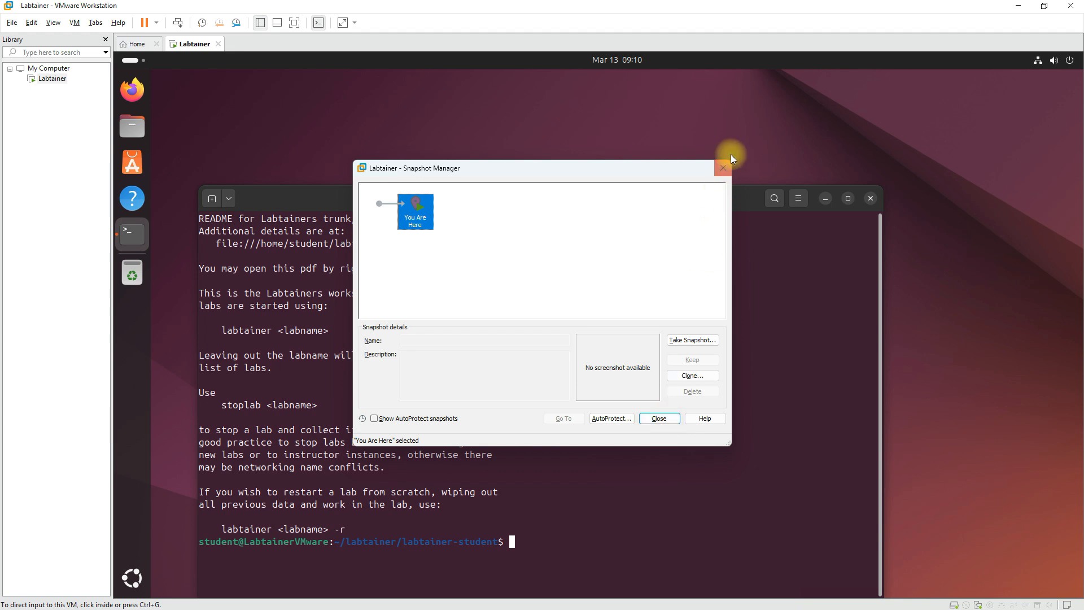
{"action": "left_click", "coordinate": [727, 168]}
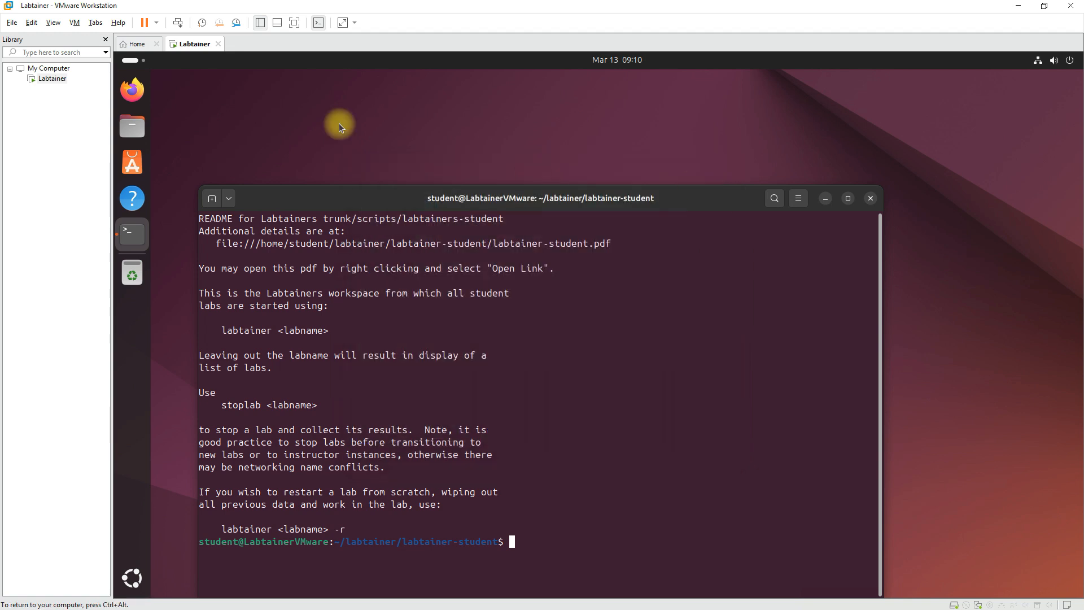
{"action": "left_click", "coordinate": [72, 24]}
{"action": "mouse_move", "coordinate": [102, 125]}
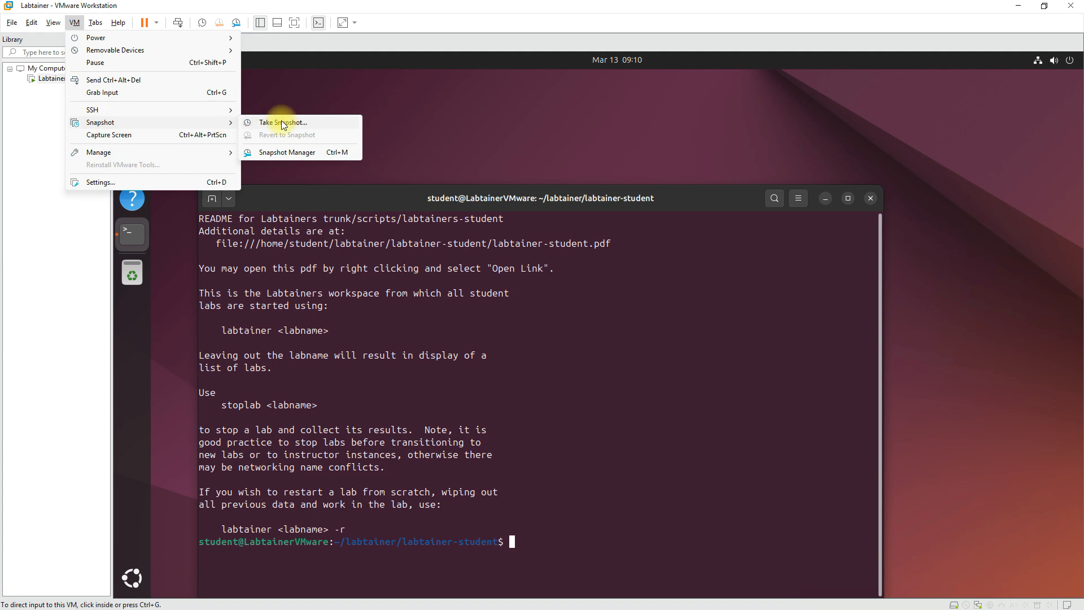
{"action": "left_click", "coordinate": [282, 122]}
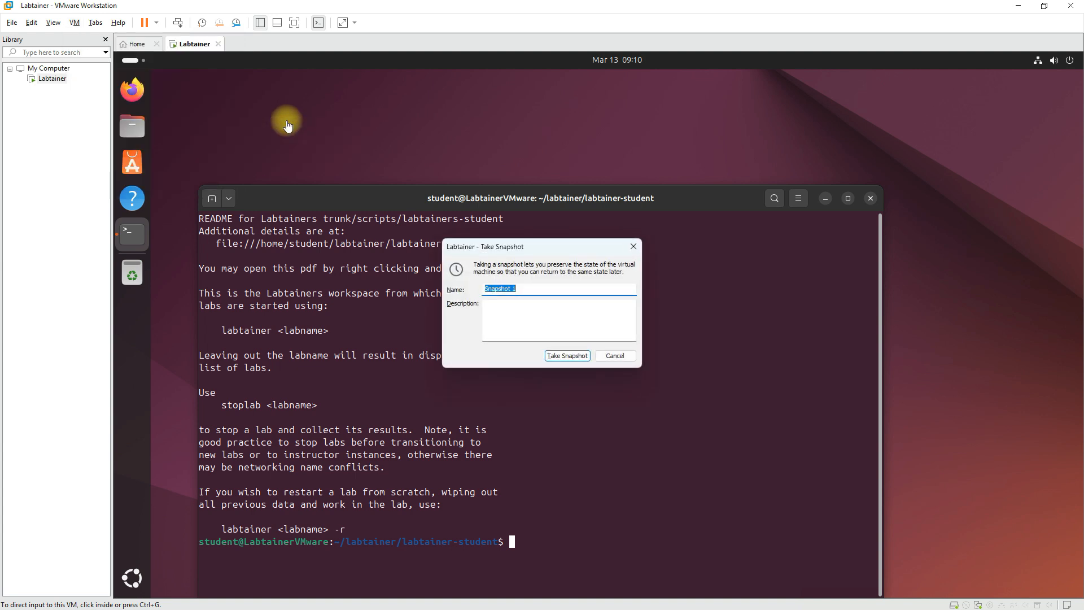
{"action": "left_click", "coordinate": [611, 353]}
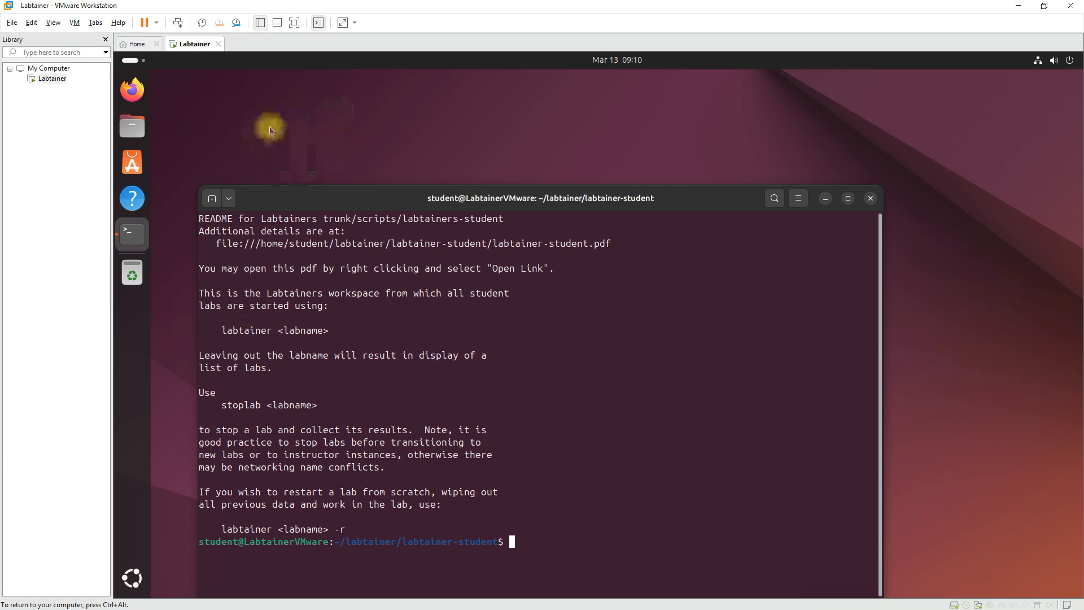
- Move the terminal window higher on the guest desktop so the whole window fits
{"action": "left_click_drag", "start_coordinate": [347, 197], "coordinate": [341, 112]}
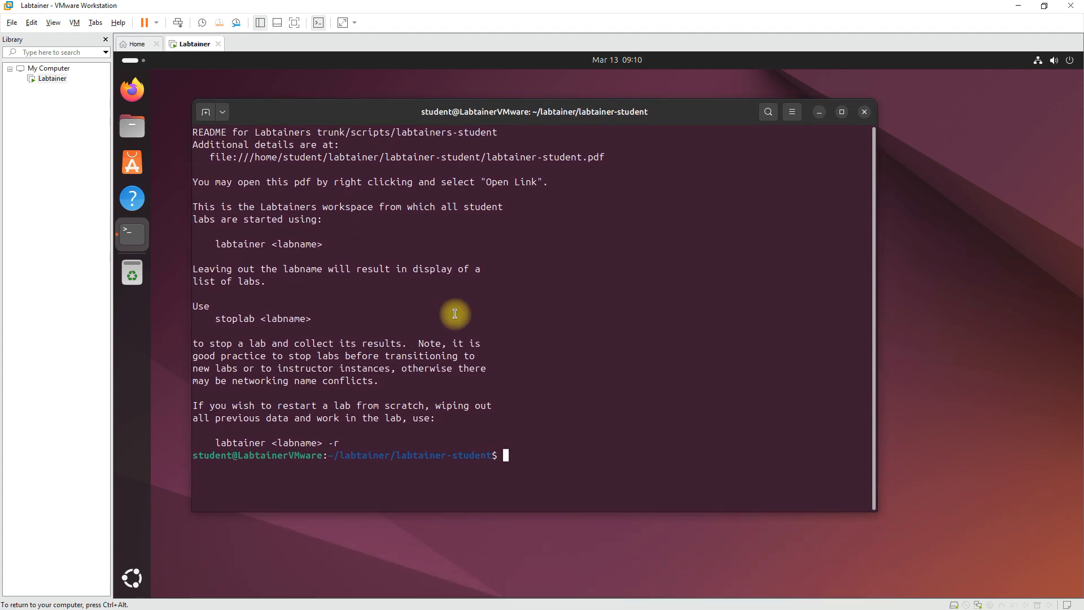